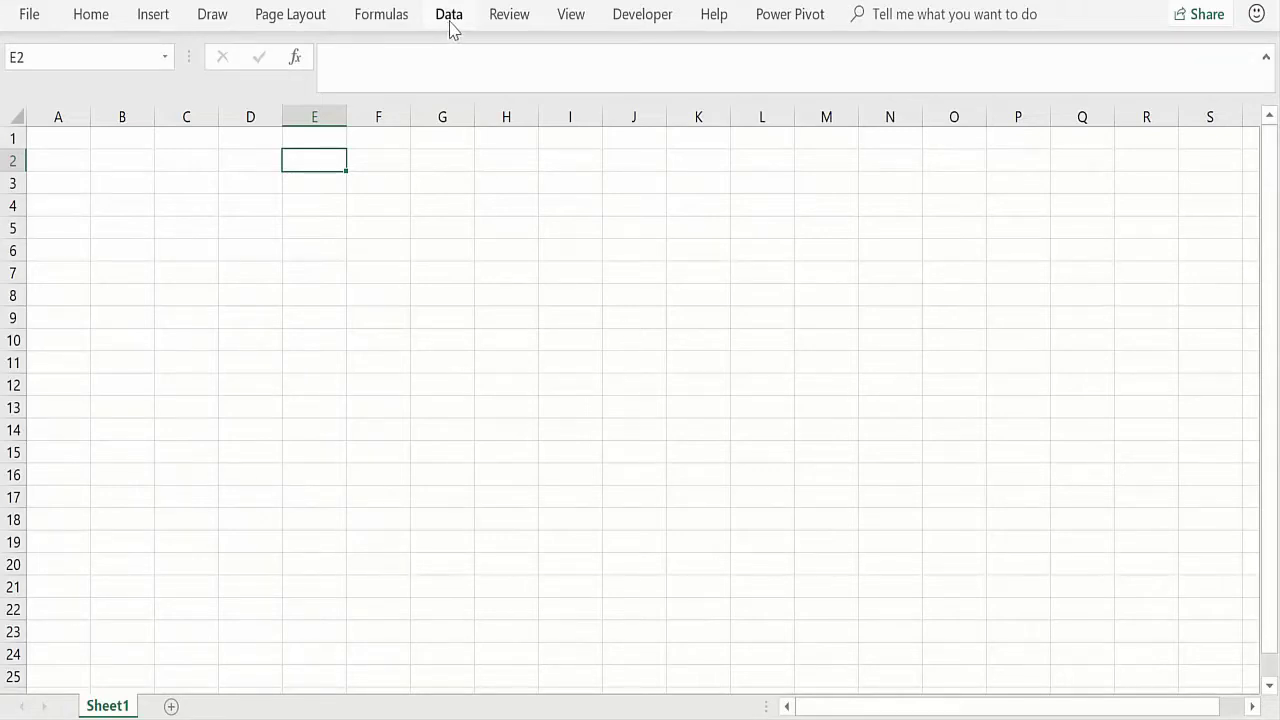
Enter a Cities heading in G3 with Charlotte and Houston below it
click(452, 20)
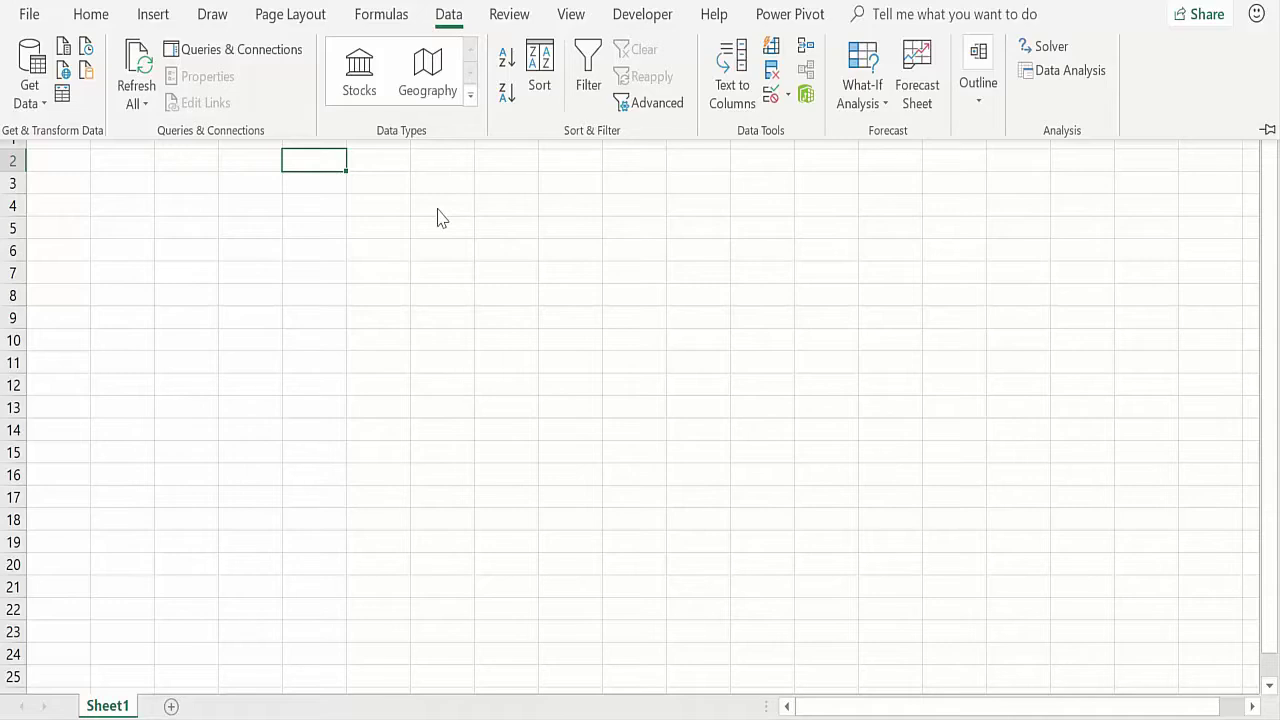
click(440, 218)
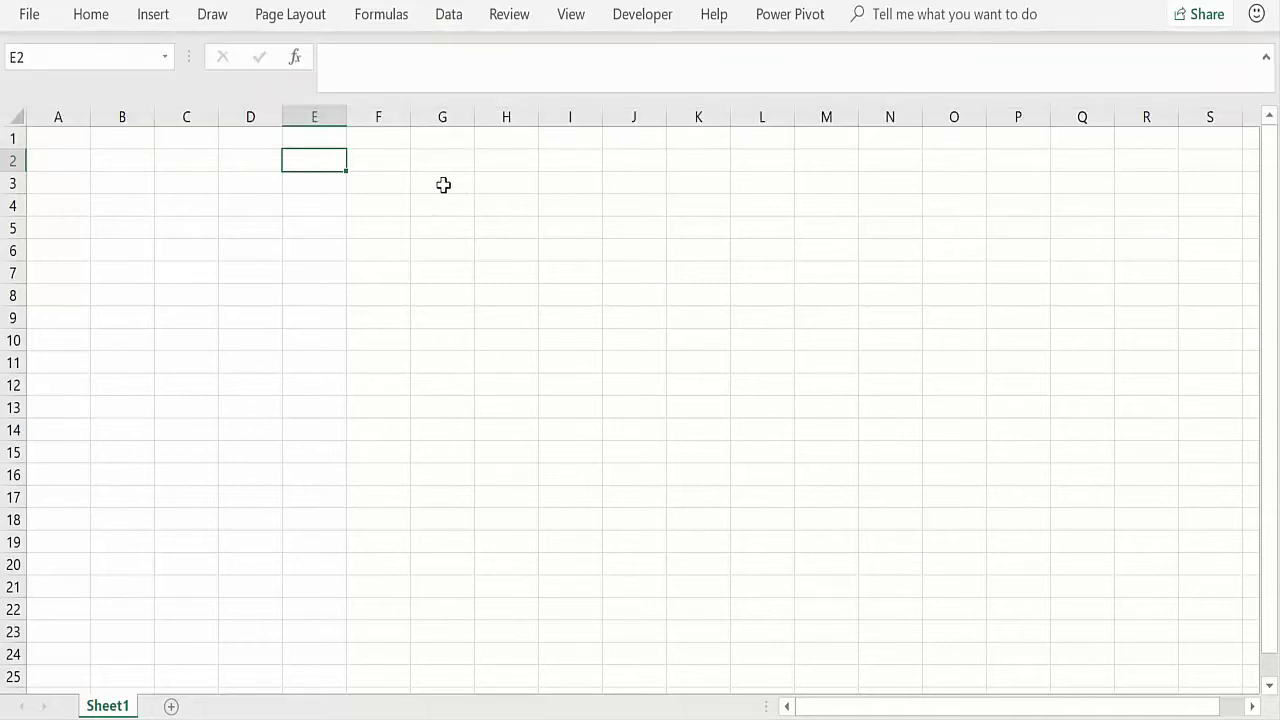
click(443, 184)
text(Cities)
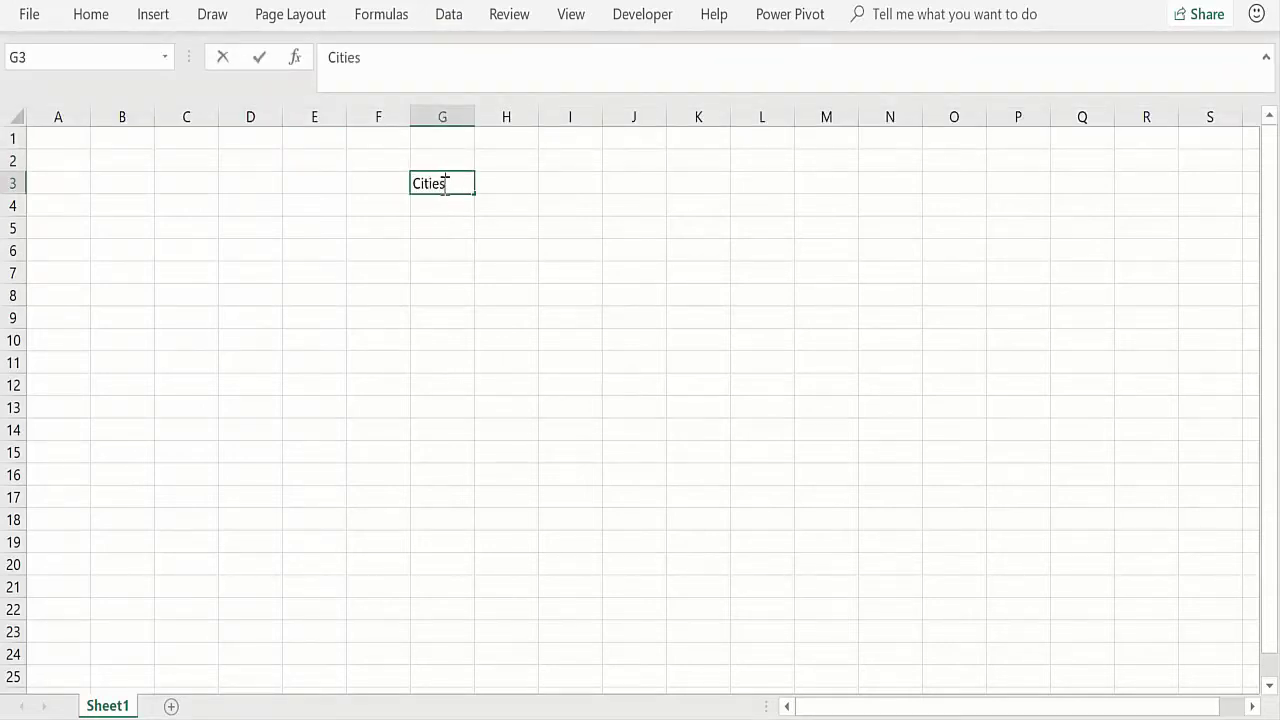
key(Return)
text(Char)
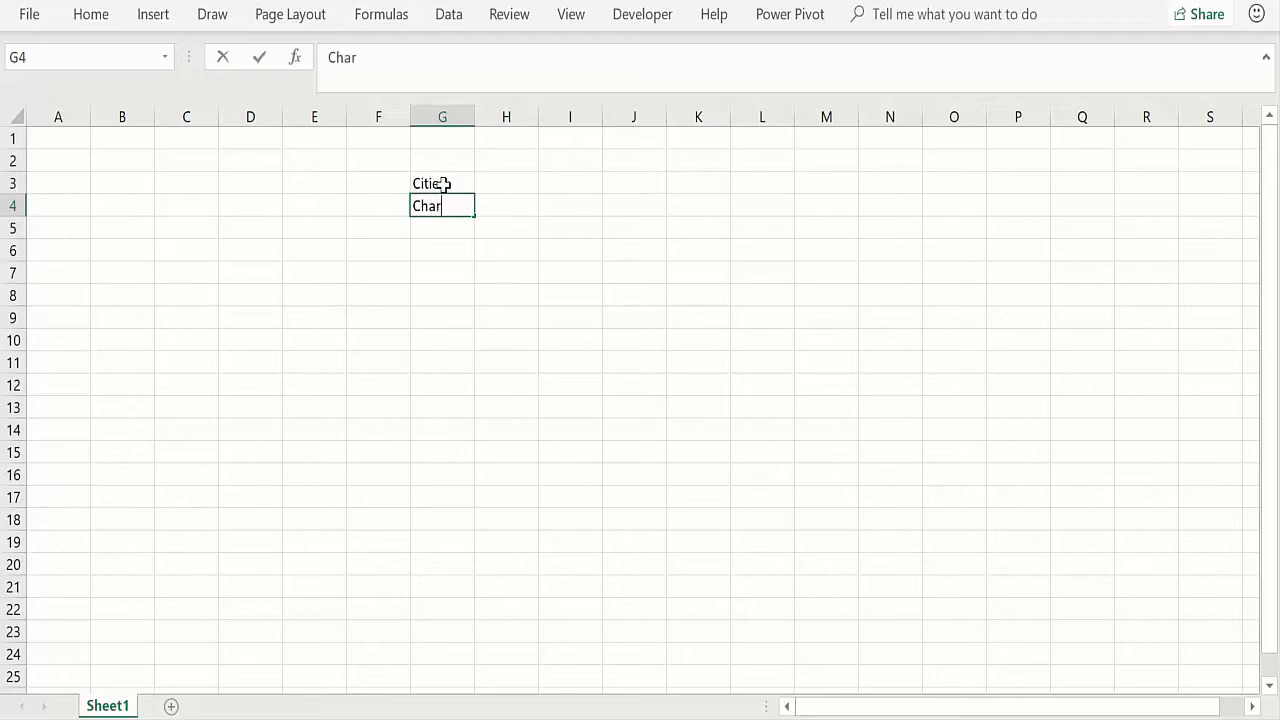
text(loote)
key(Return)
text(Houston)
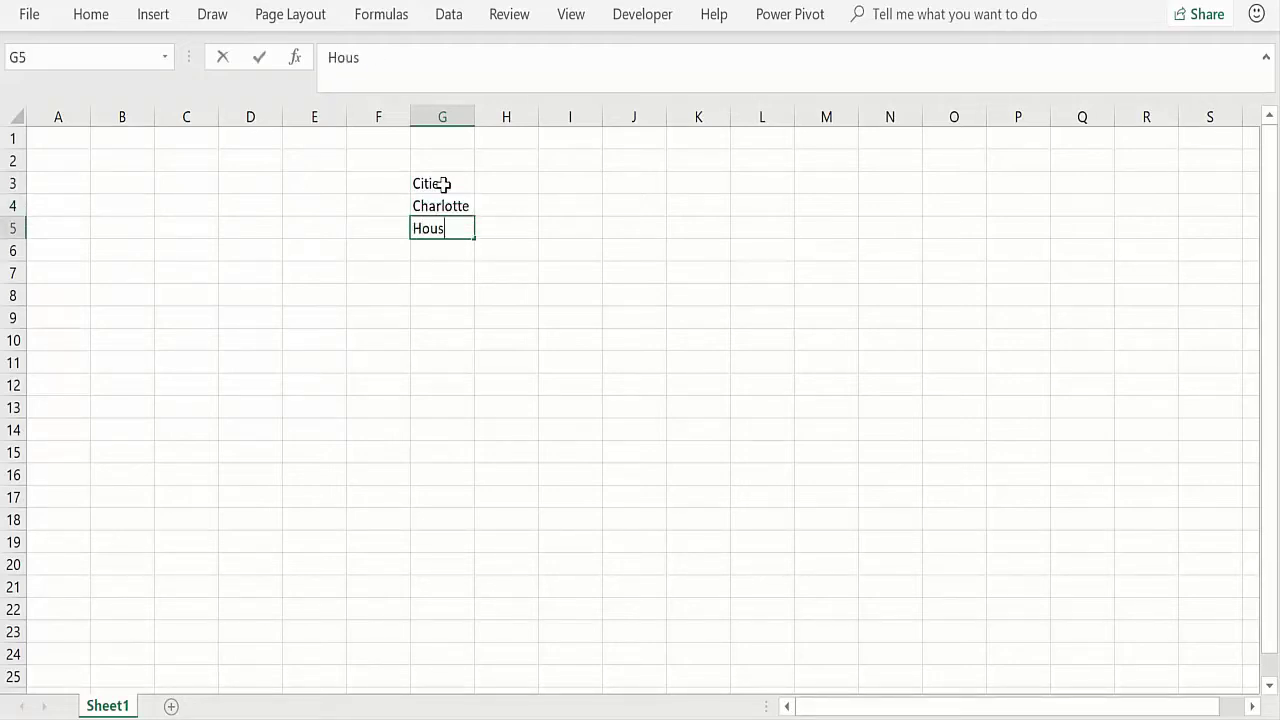
key(Return)
Add Indianapolis, Los Angeles, Chicago and Seattle, then select the city names G4:G9
text(Ind)
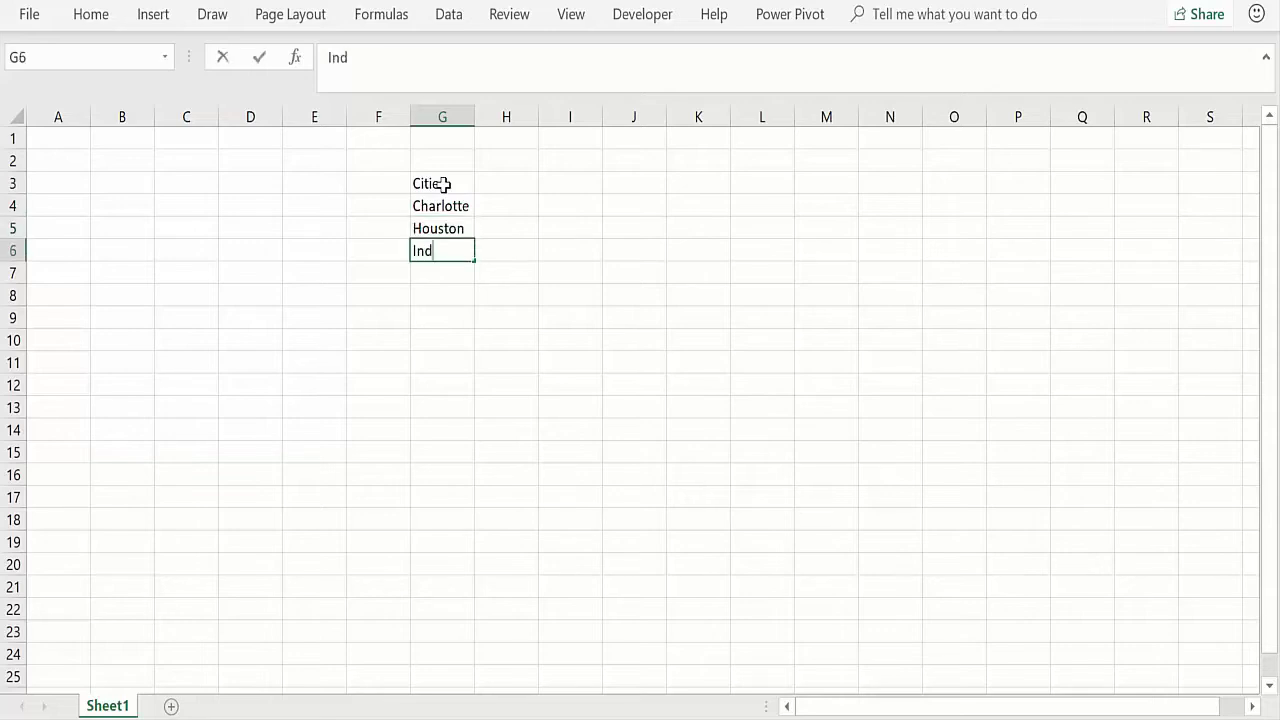
text(ianapolis)
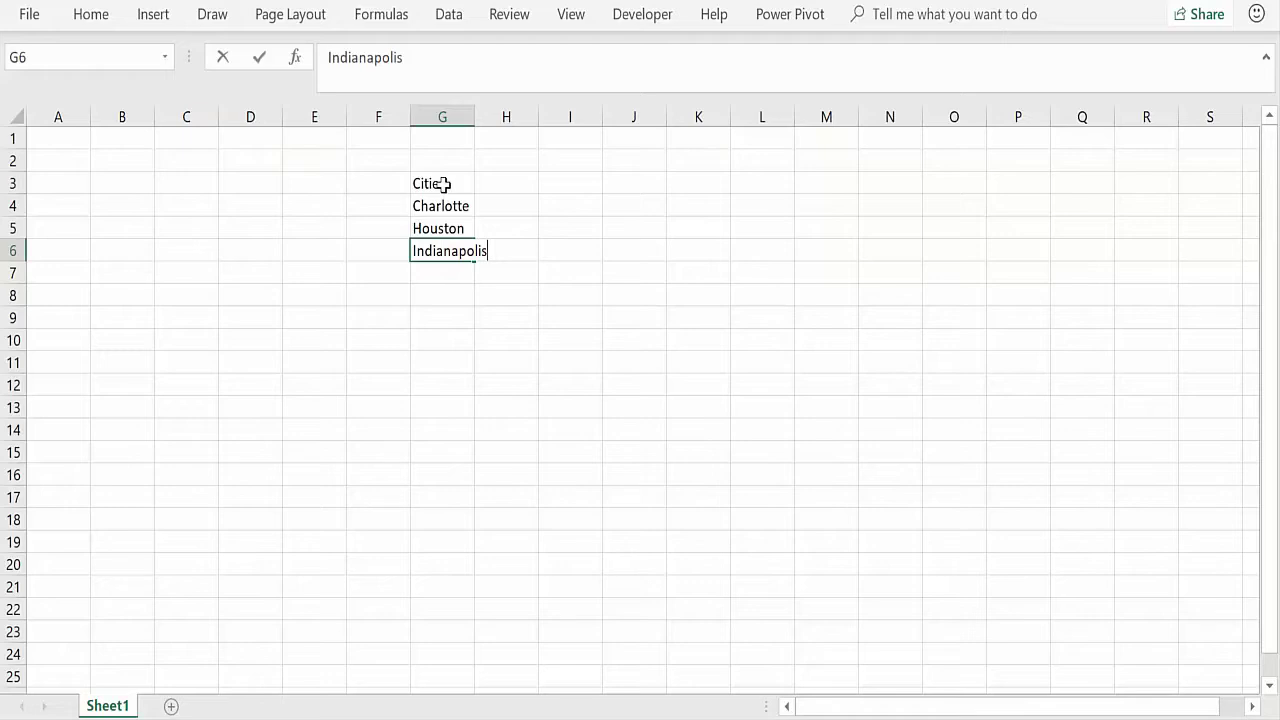
key(Return)
text(Los Angeles)
key(Return)
text(Chicago)
key(Return)
text(Seattle)
key(Return)
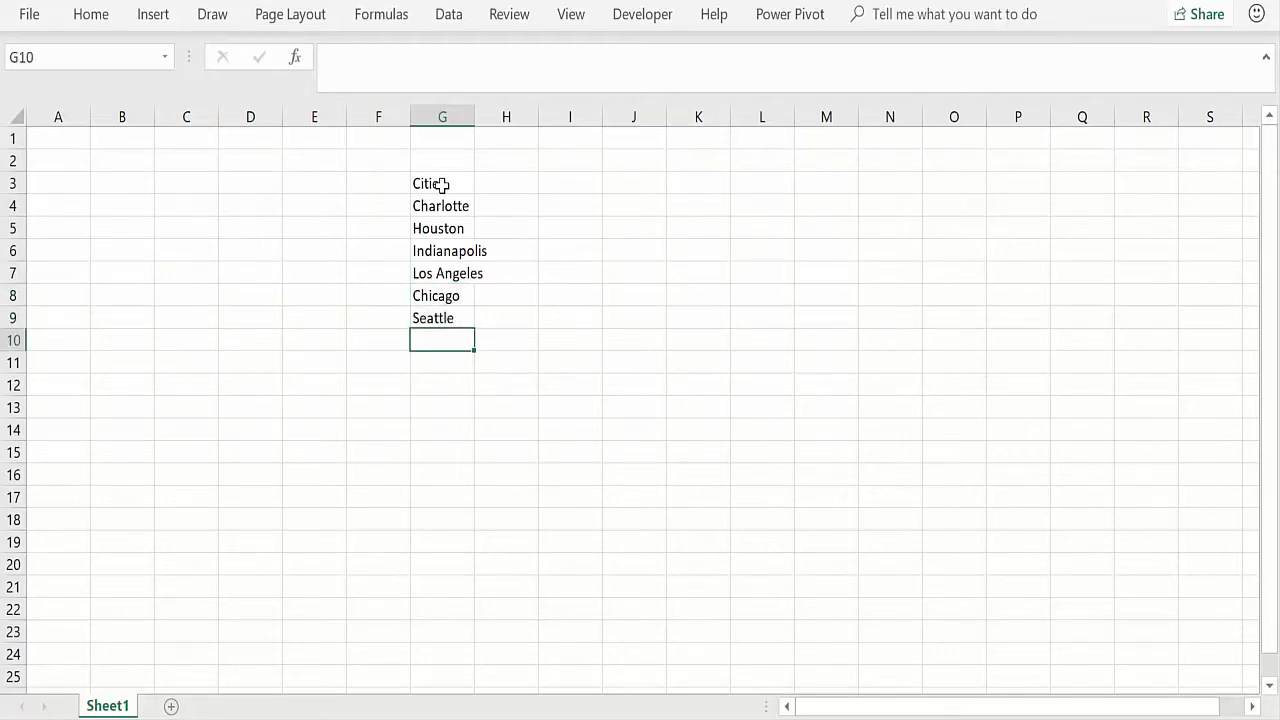
drag(451, 208, 436, 322)
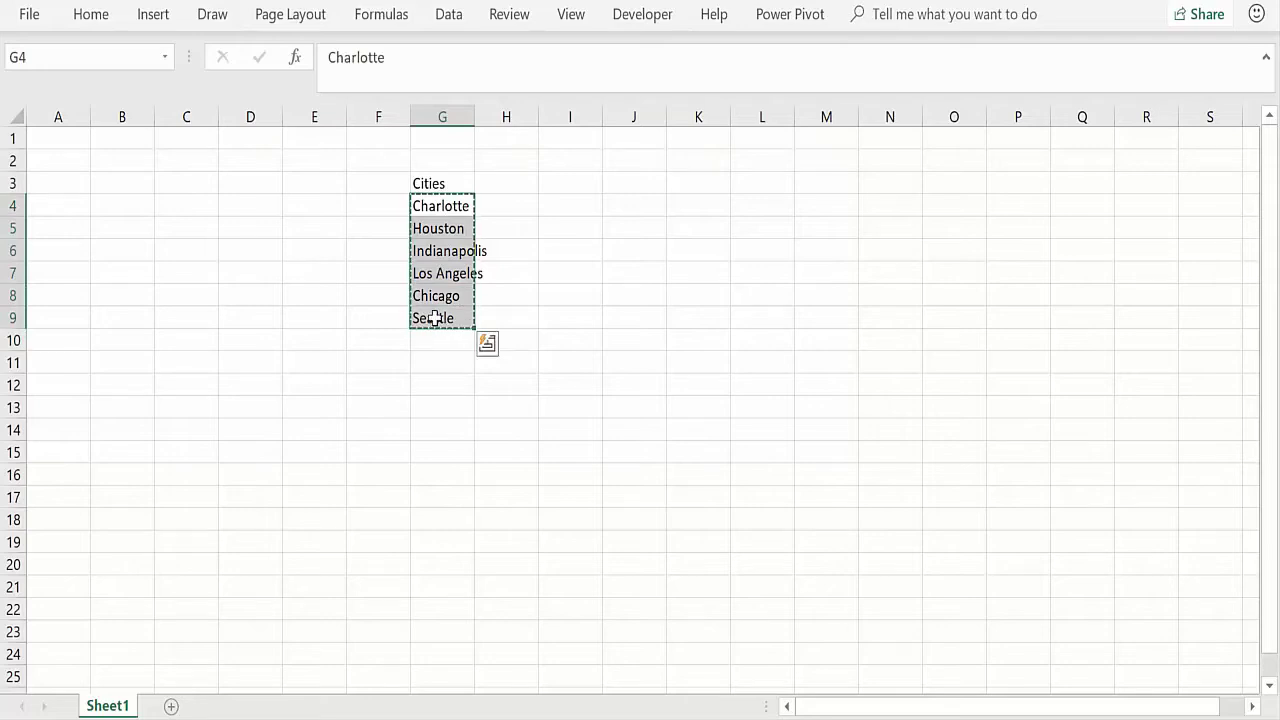
Convert G4:G9 to the Geography data type, preview Charlotte's card, and widen column G
click(446, 14)
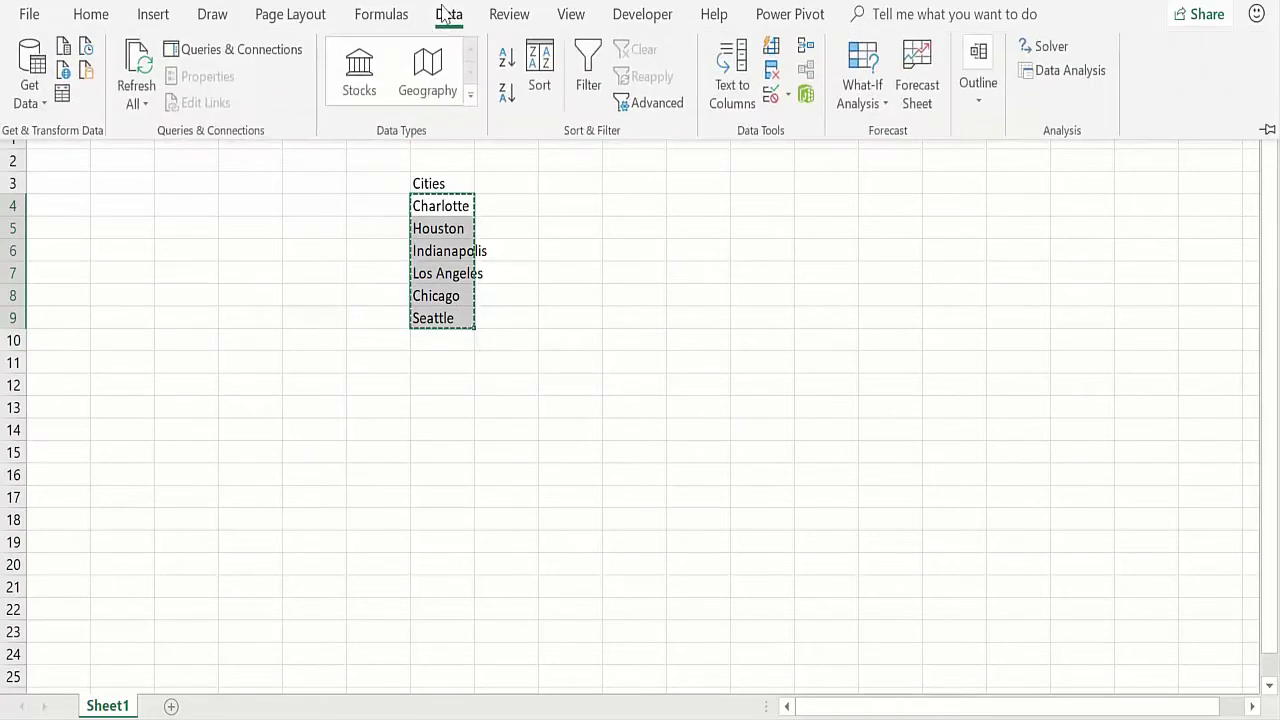
click(435, 90)
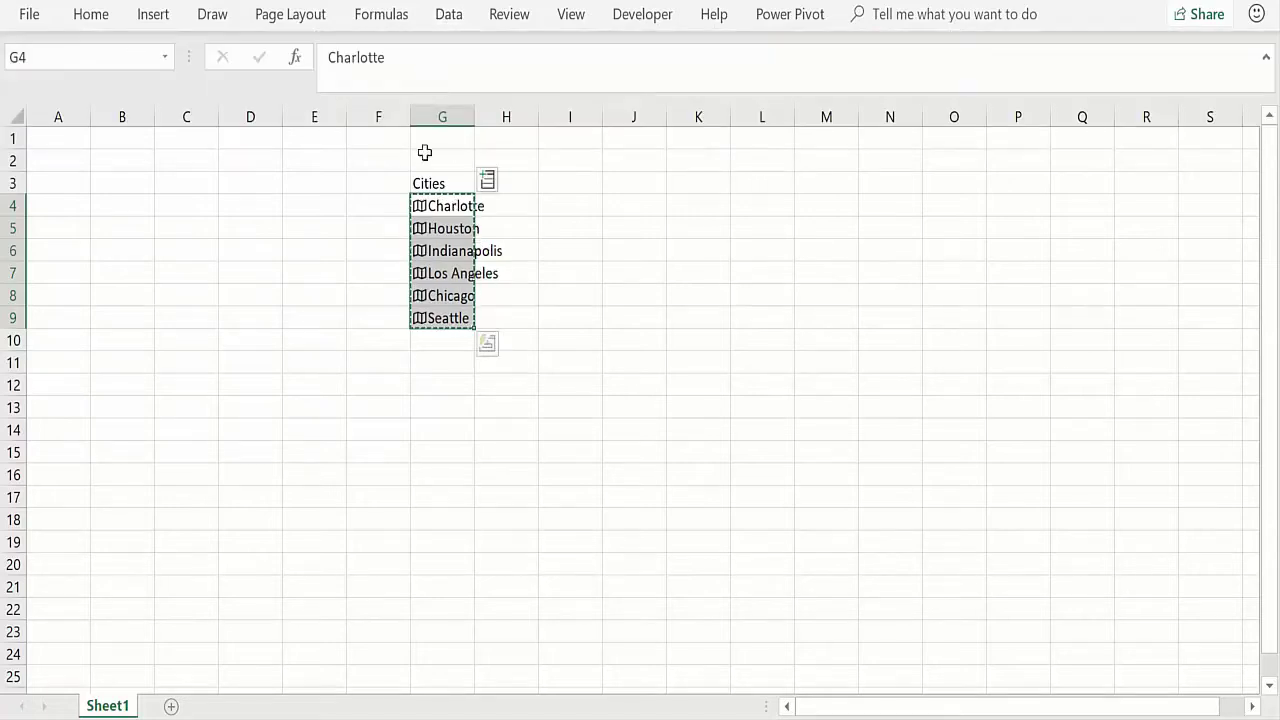
click(420, 208)
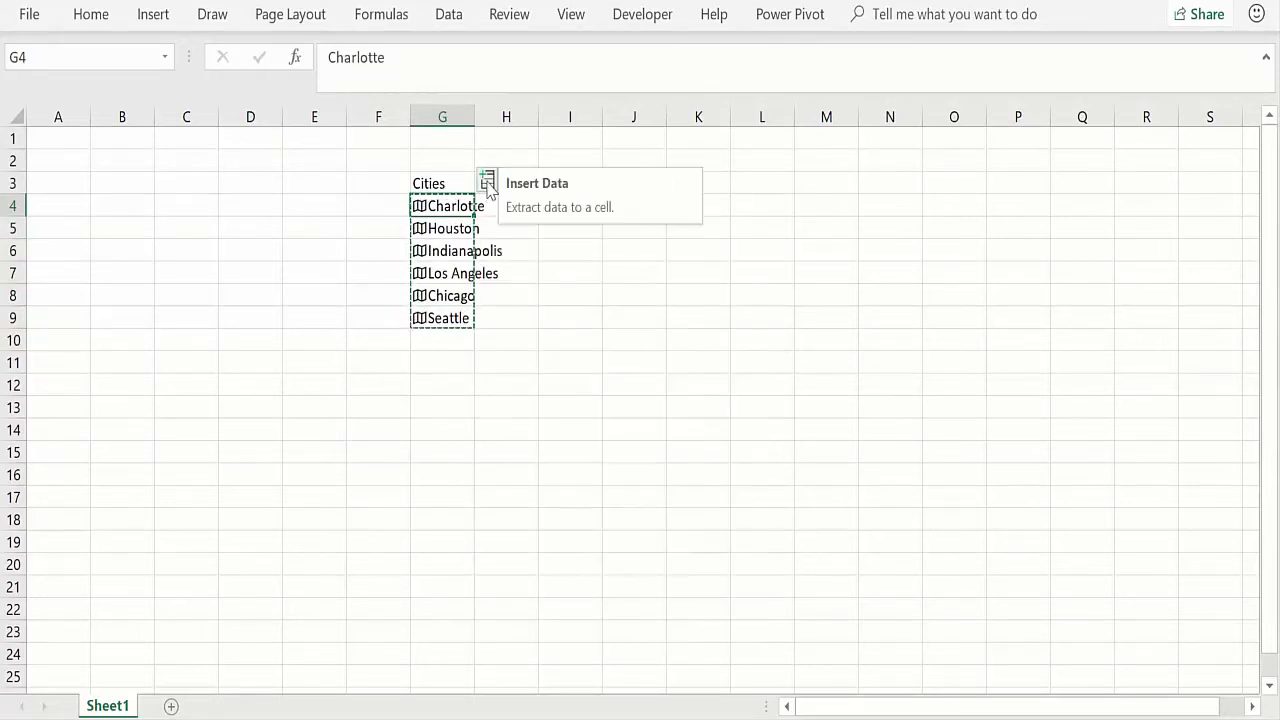
click(487, 183)
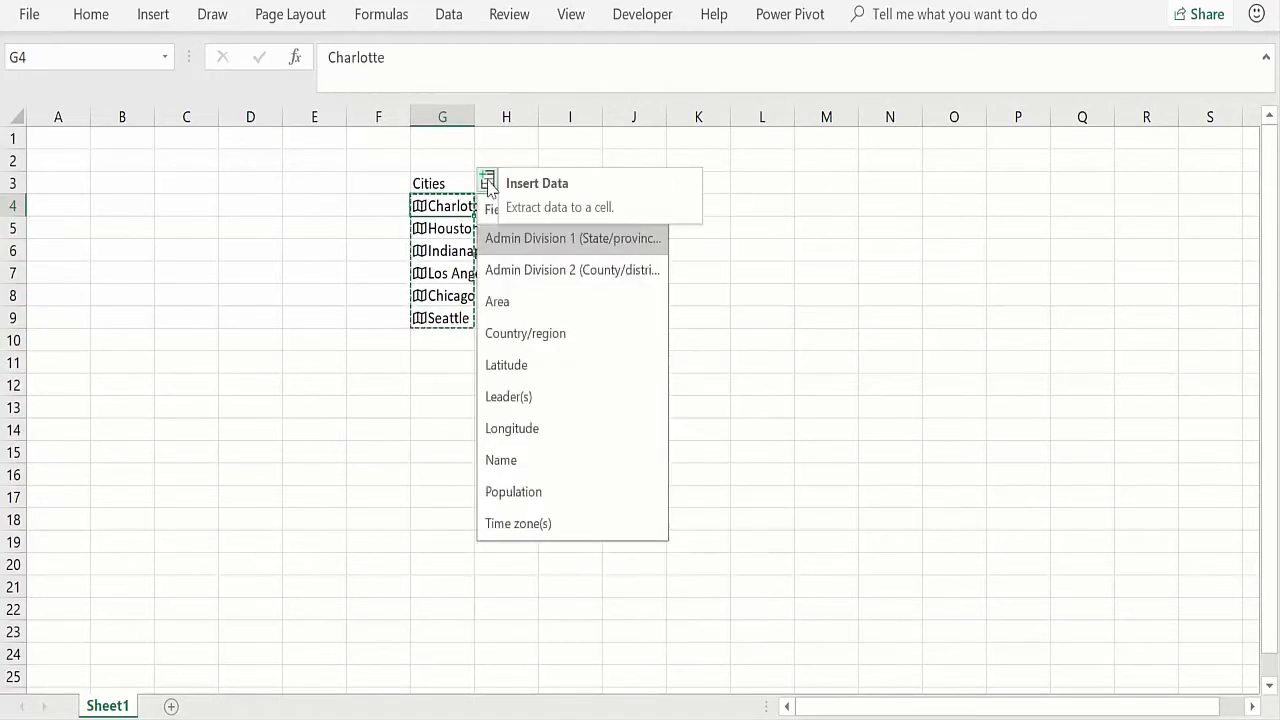
click(407, 496)
drag(474, 117, 620, 120)
Add a Population heading in H3 and pull Charlotte's Population field into H4
click(557, 178)
text(Po)
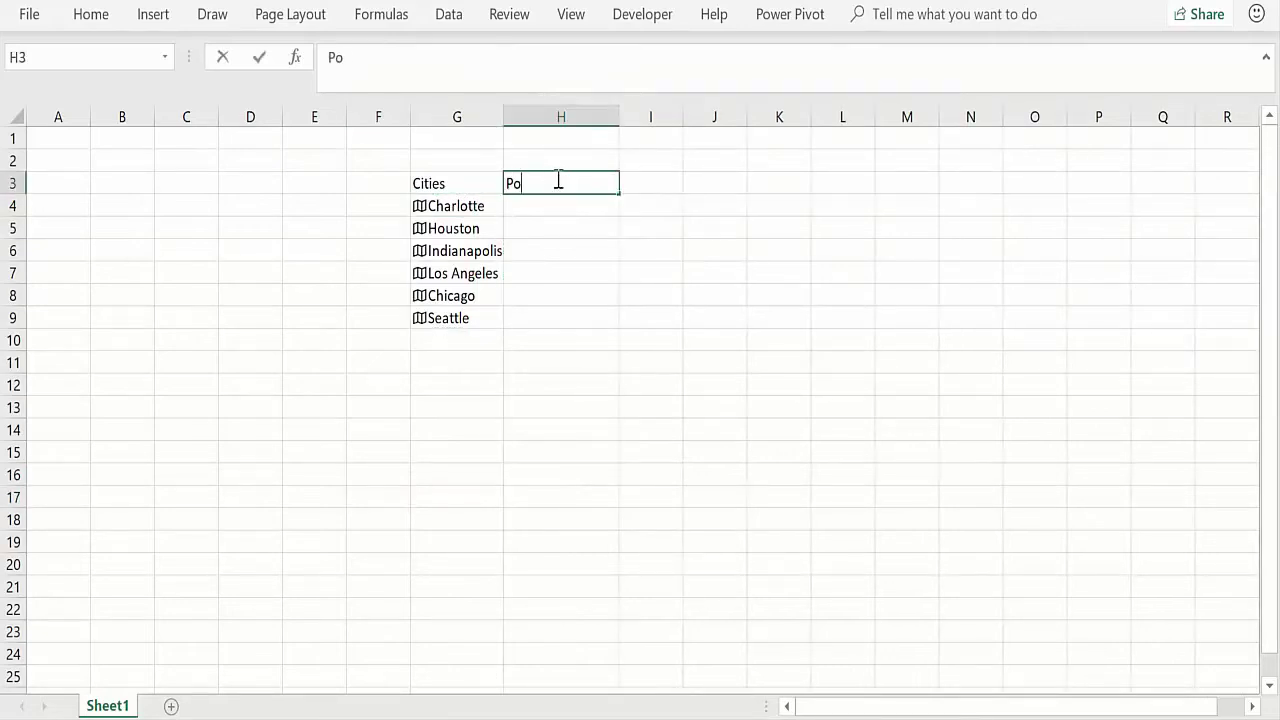
text(pulation)
key(Return)
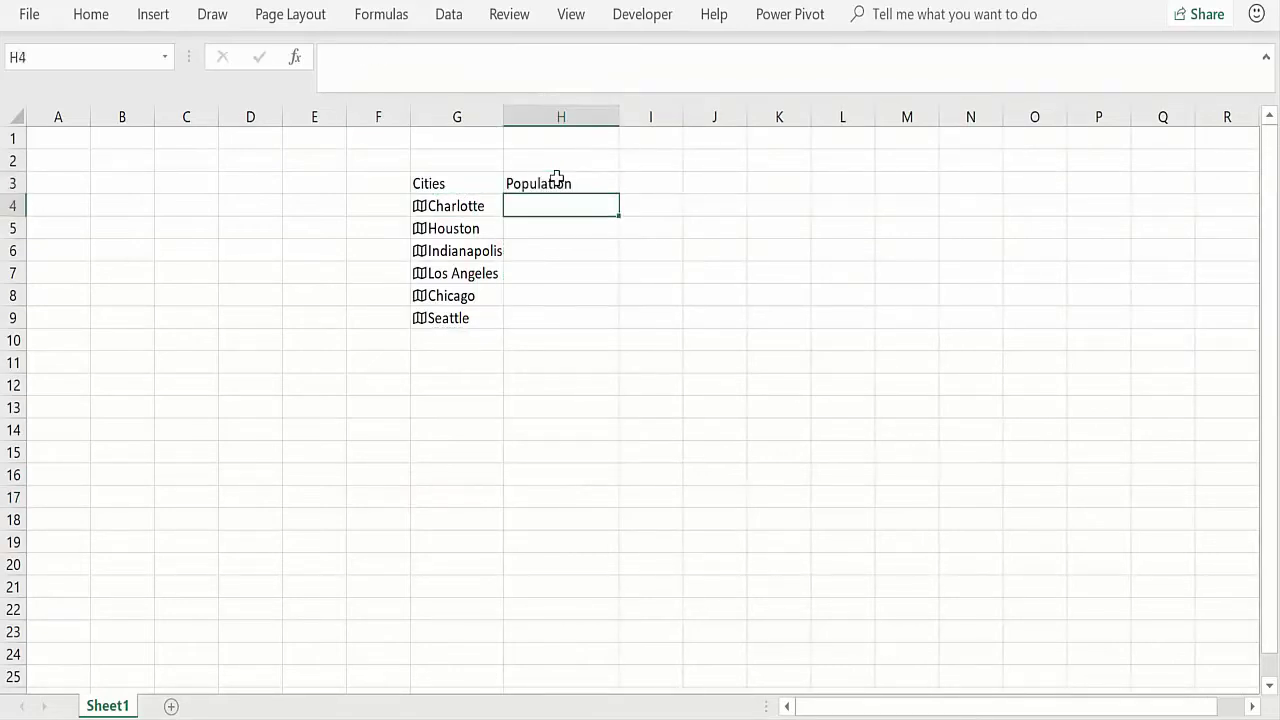
click(461, 206)
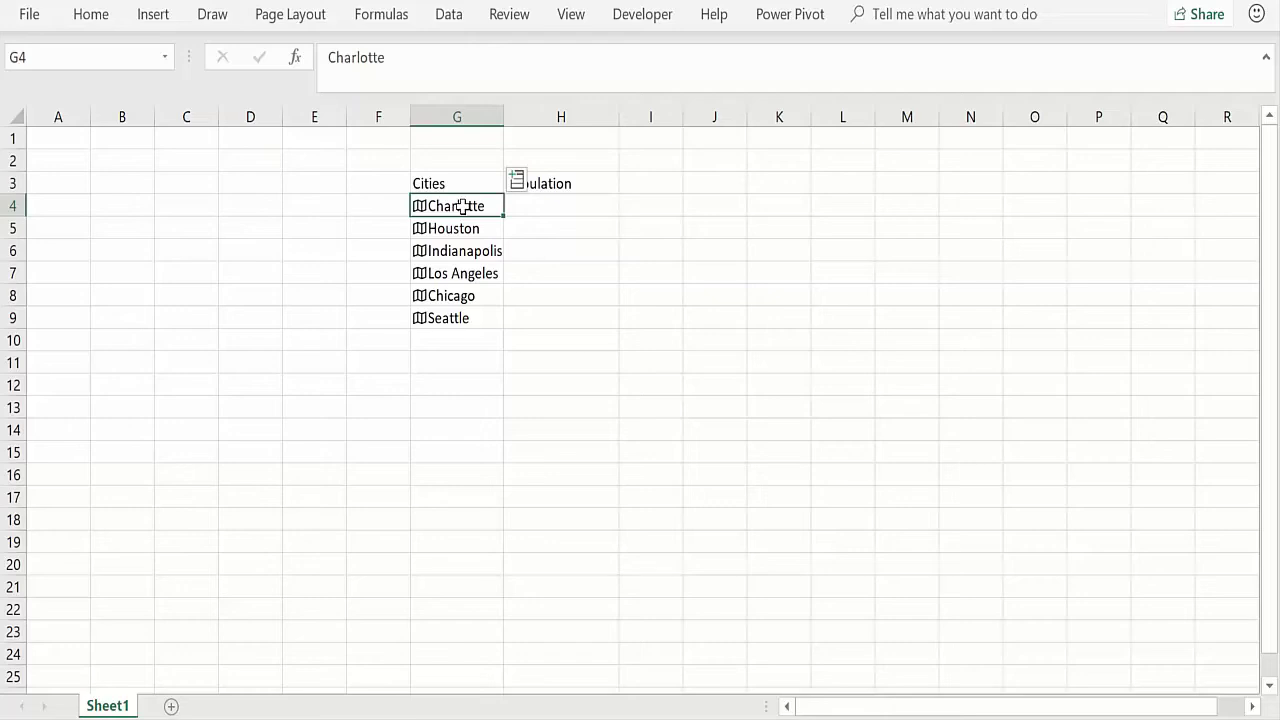
click(538, 206)
text(=)
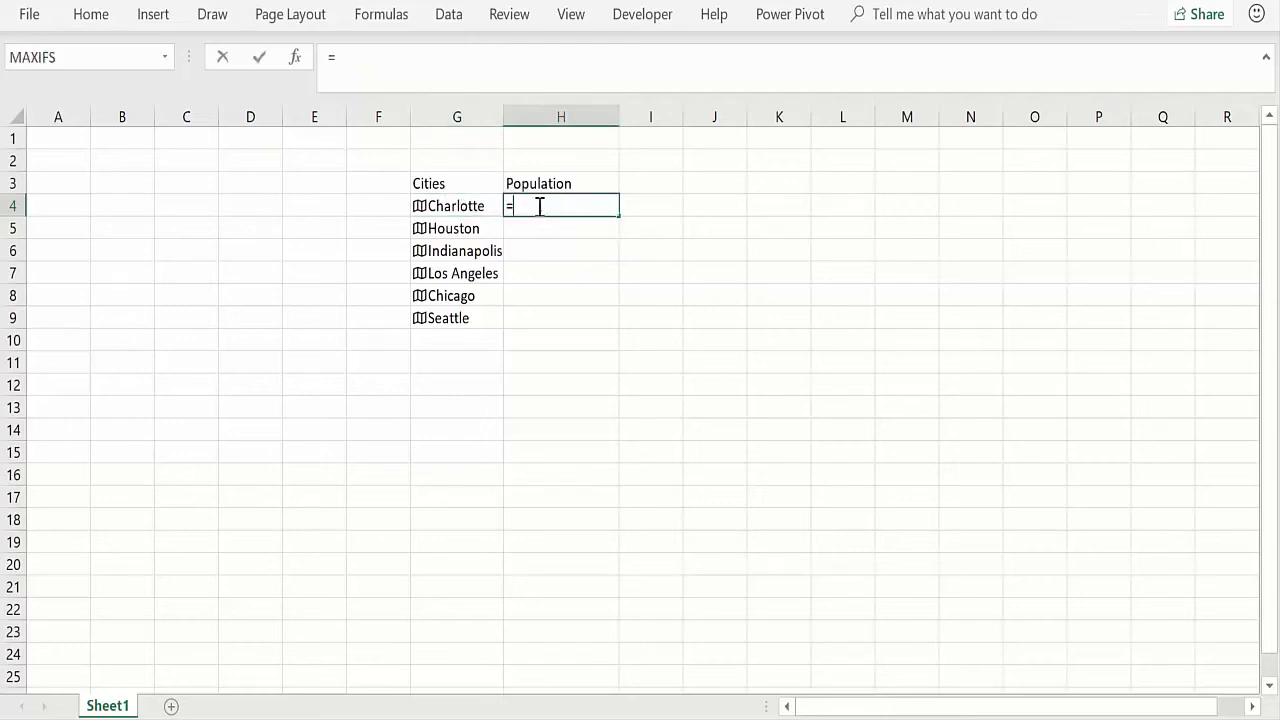
click(461, 206)
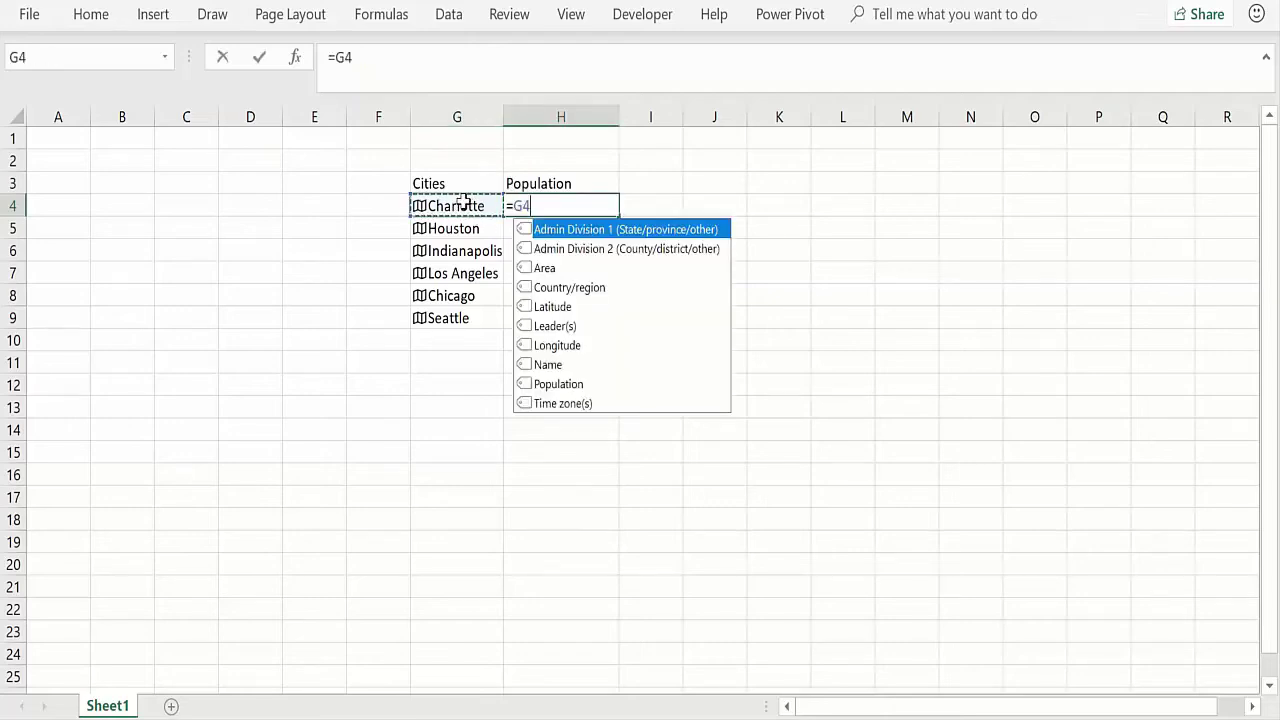
click(553, 384)
key(Return)
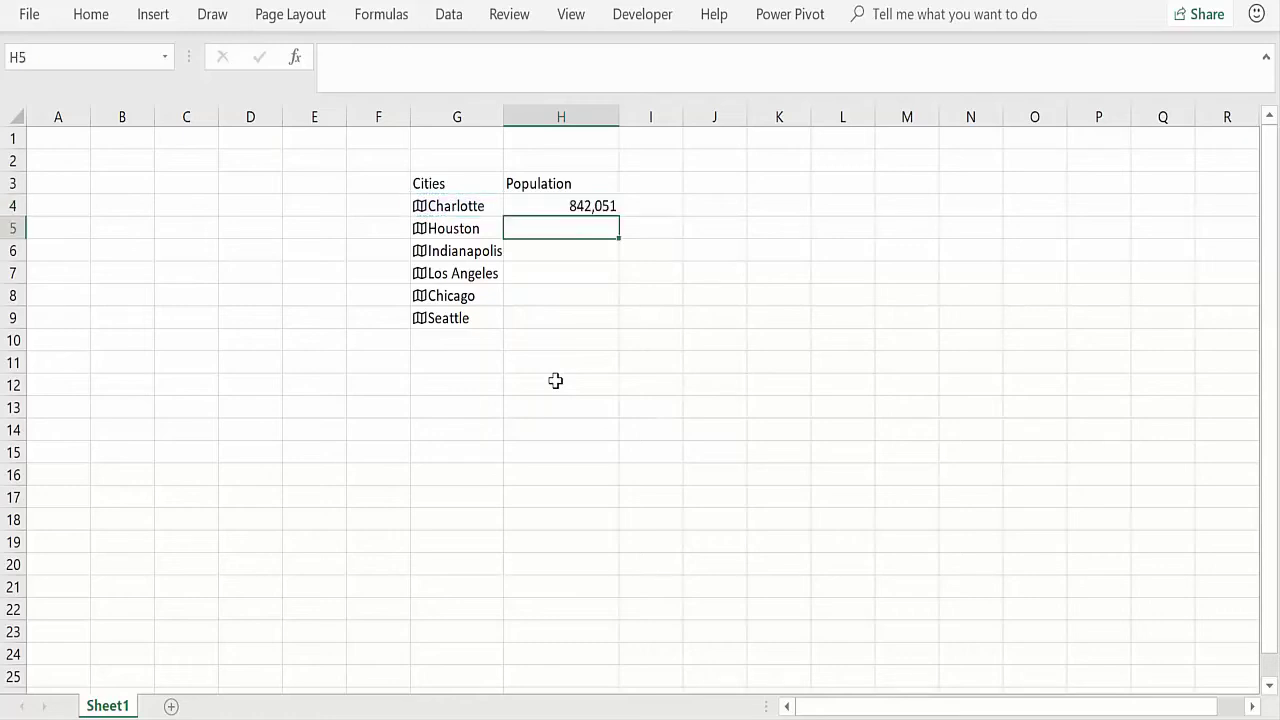
Fill the population formula down to H9 and add a State heading in I3
click(610, 208)
drag(615, 214, 597, 326)
double_click(663, 182)
text(State)
key(Return)
text(=)
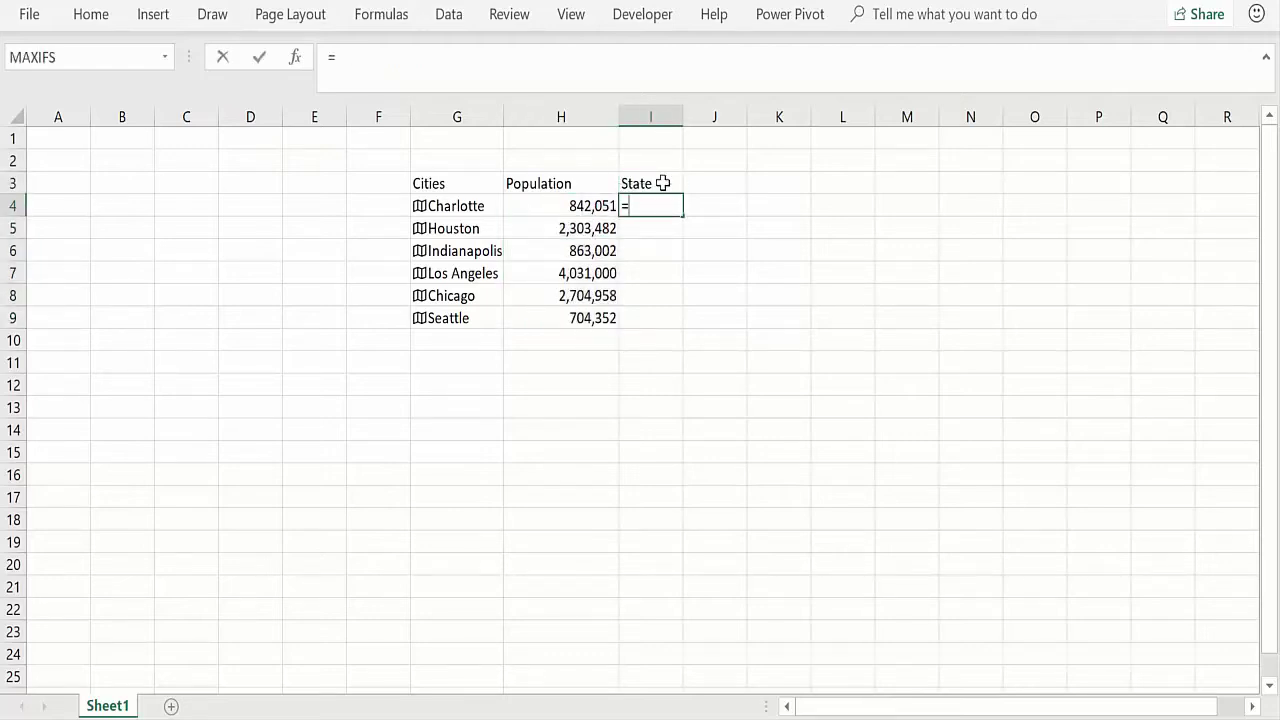
Pull Charlotte's state into I4 using the Admin Division 1 field, redoing it after an error
click(455, 206)
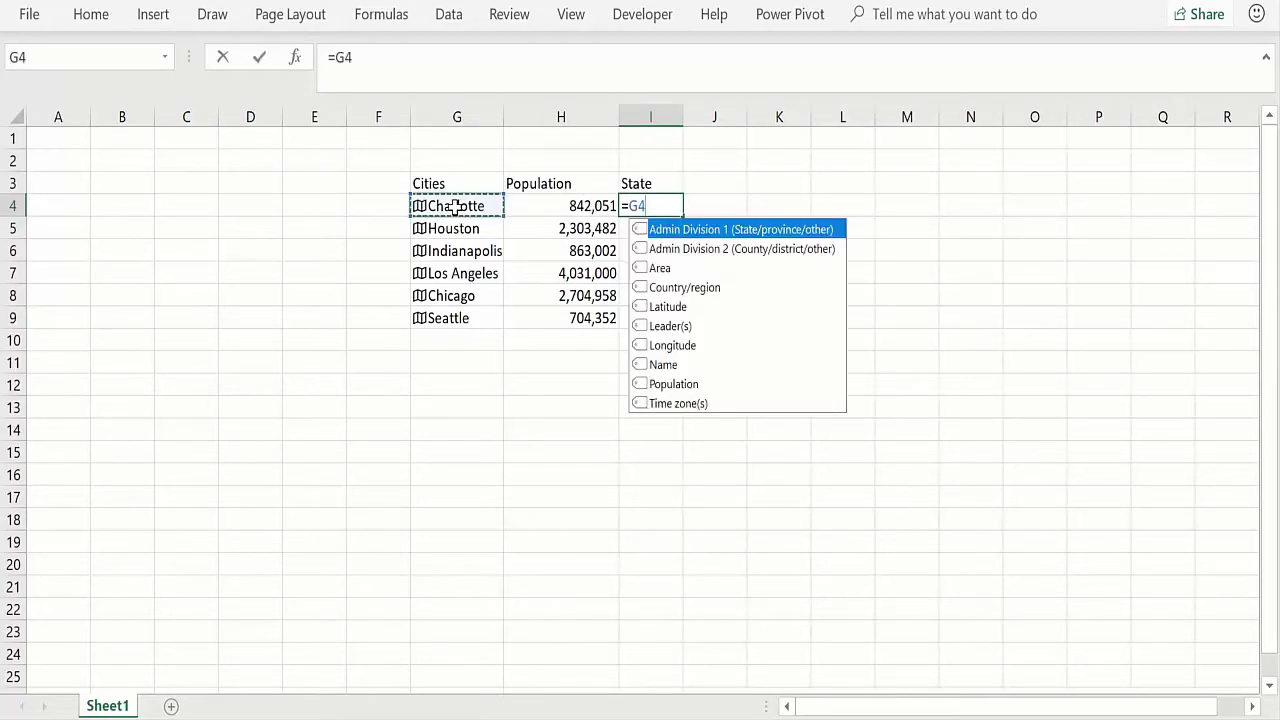
double_click(709, 230)
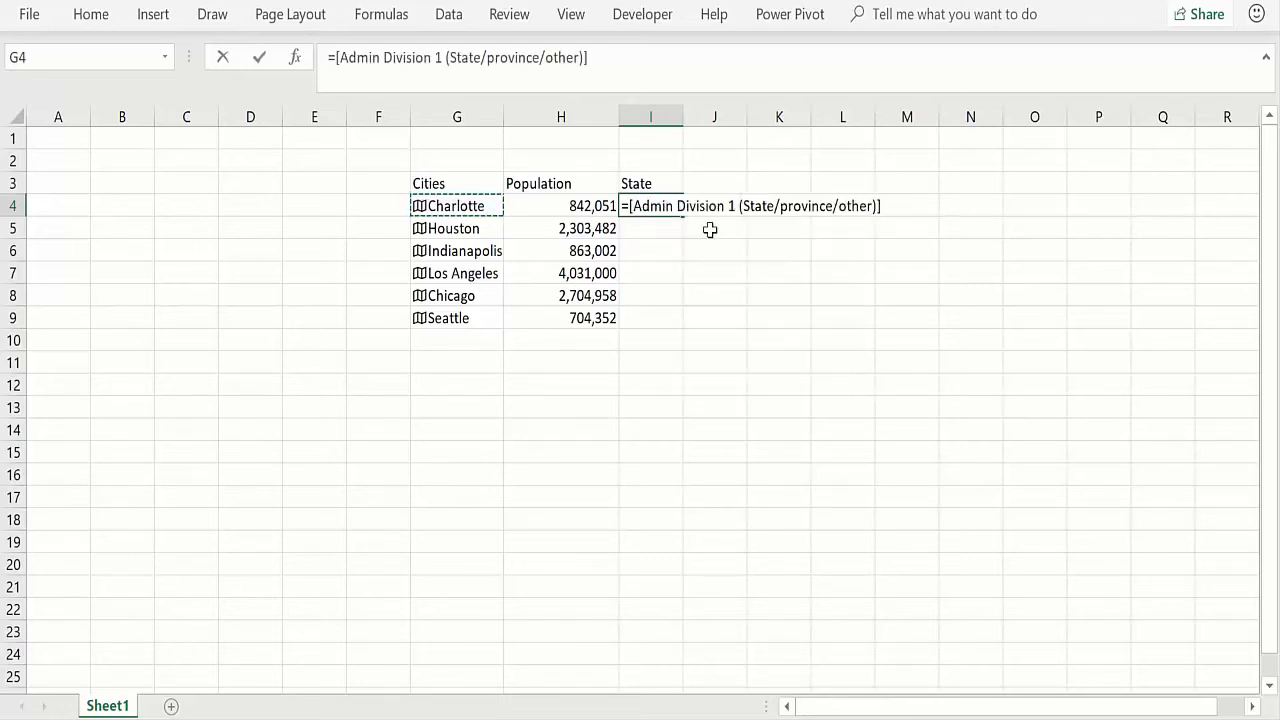
key(Return)
key(Return)
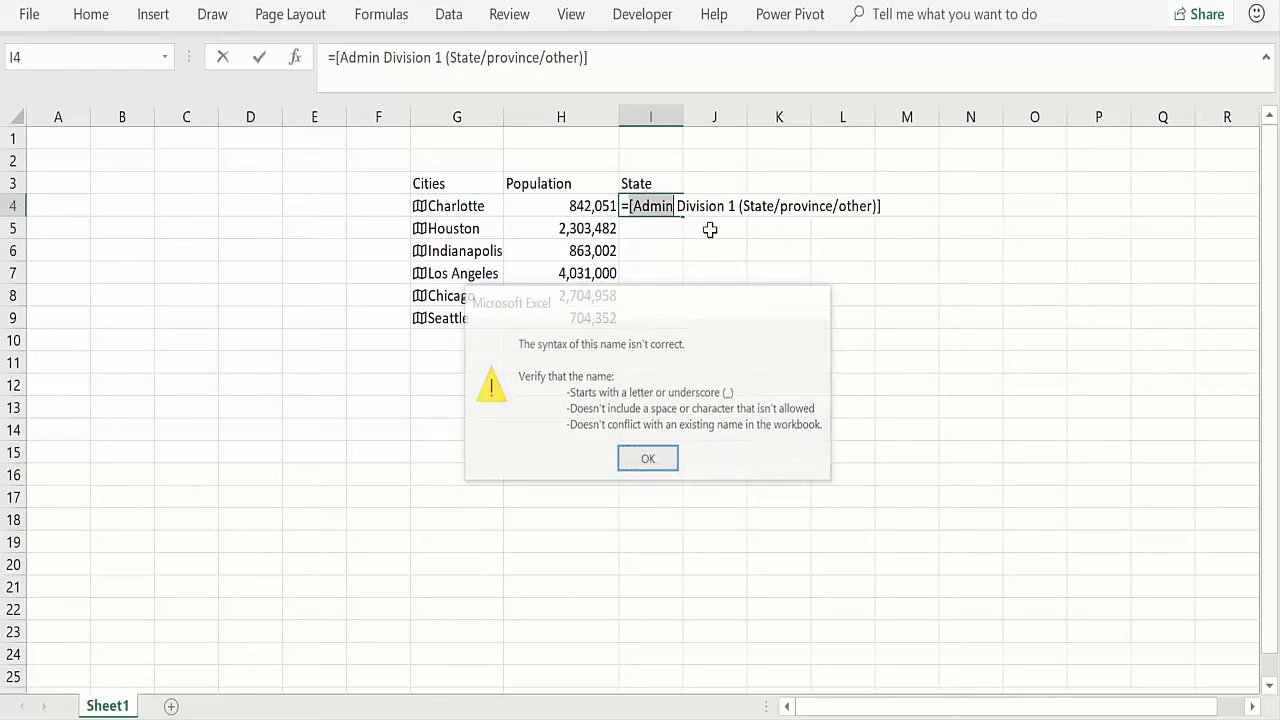
key(Escape)
text(=)
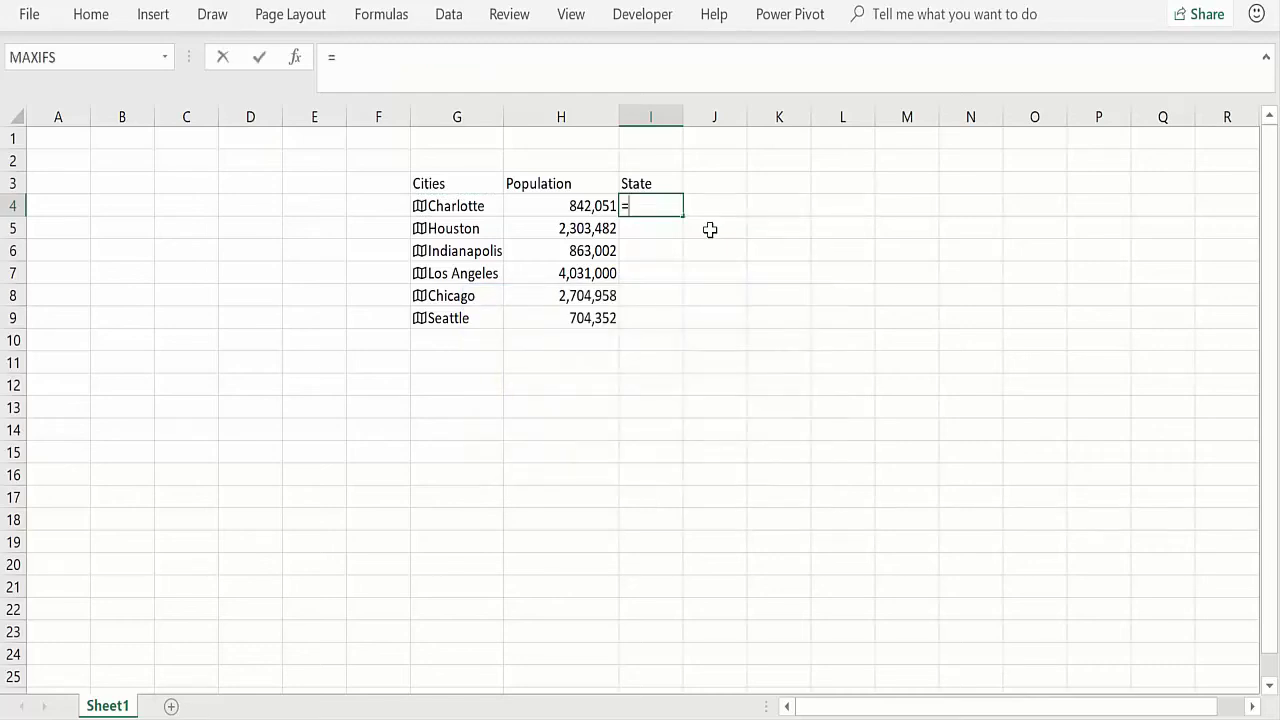
click(480, 205)
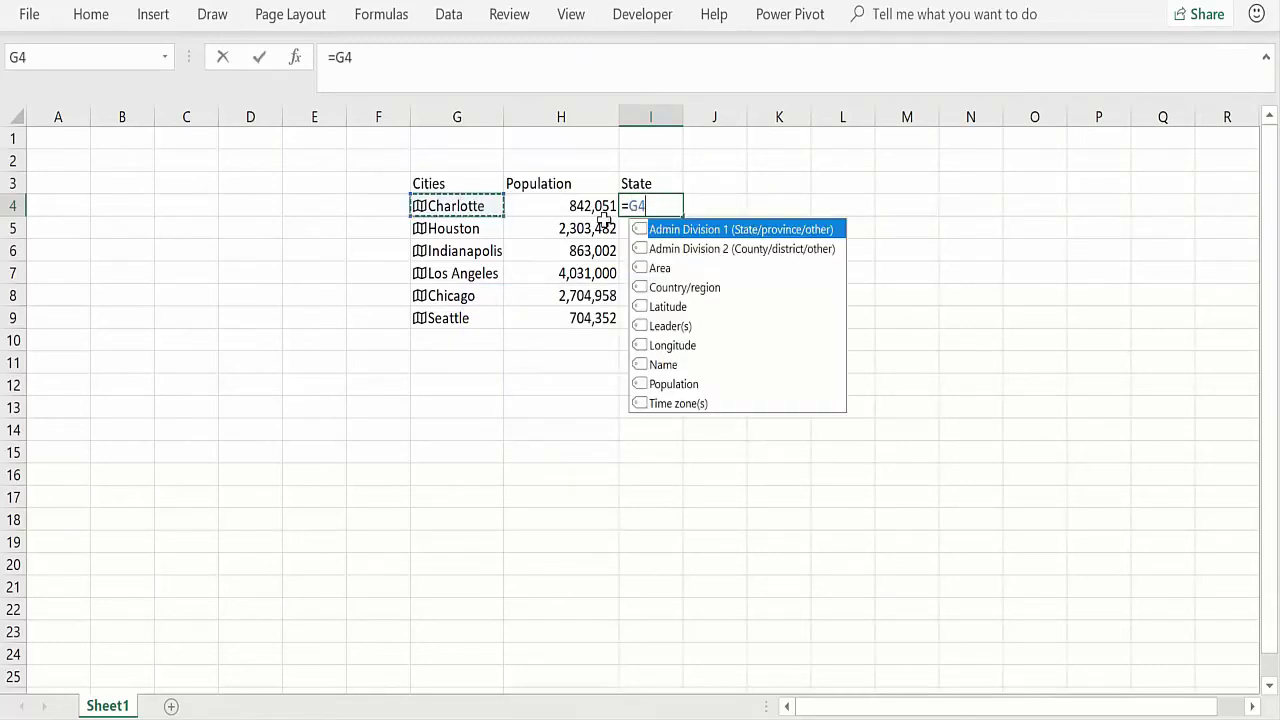
double_click(655, 230)
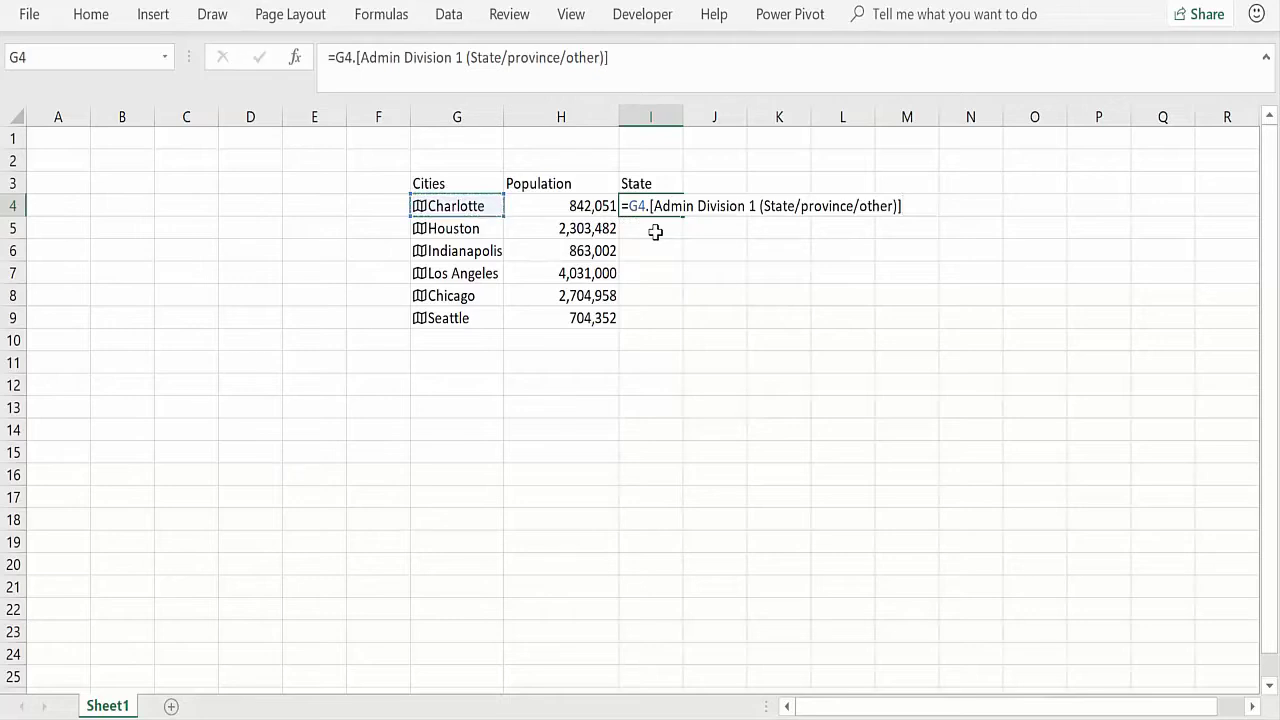
key(Return)
Widen column I and fill the state formula down to I9 (Washington)
drag(682, 117, 741, 150)
click(736, 207)
drag(740, 216, 717, 331)
click(768, 187)
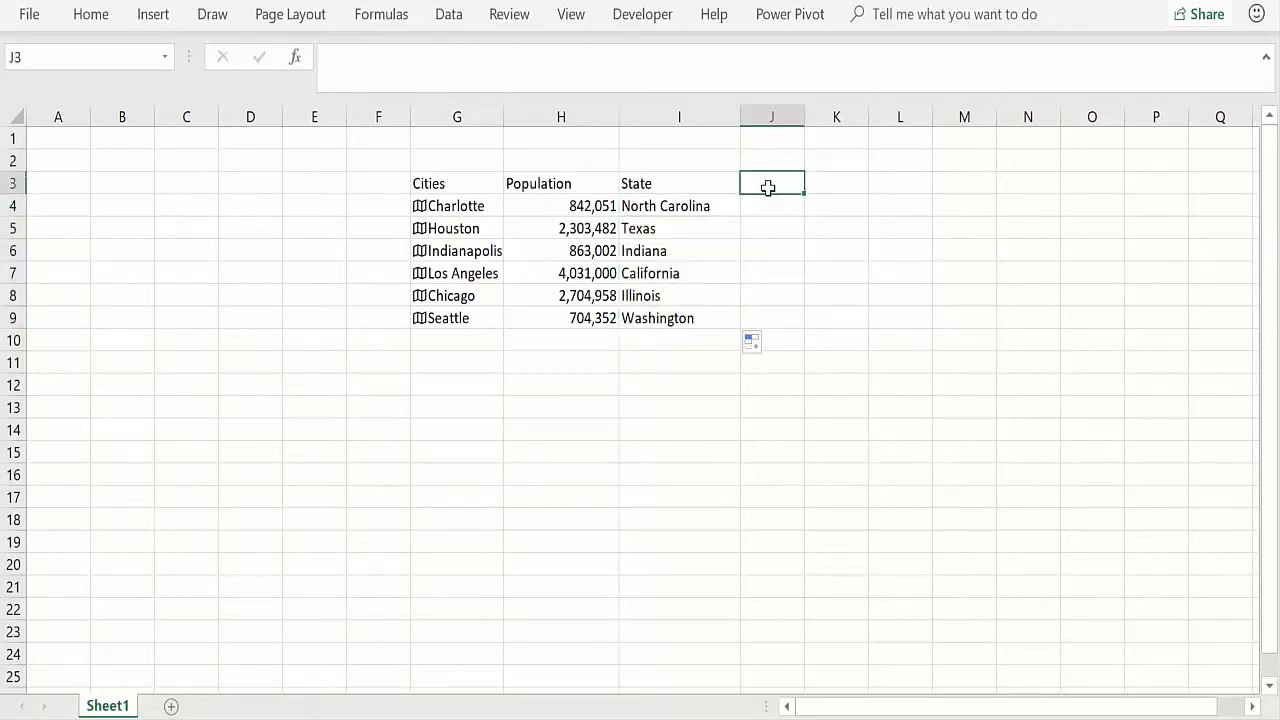
Add a County heading in J3 and pull Charlotte's Admin Division 2 county into J4
text(Cou)
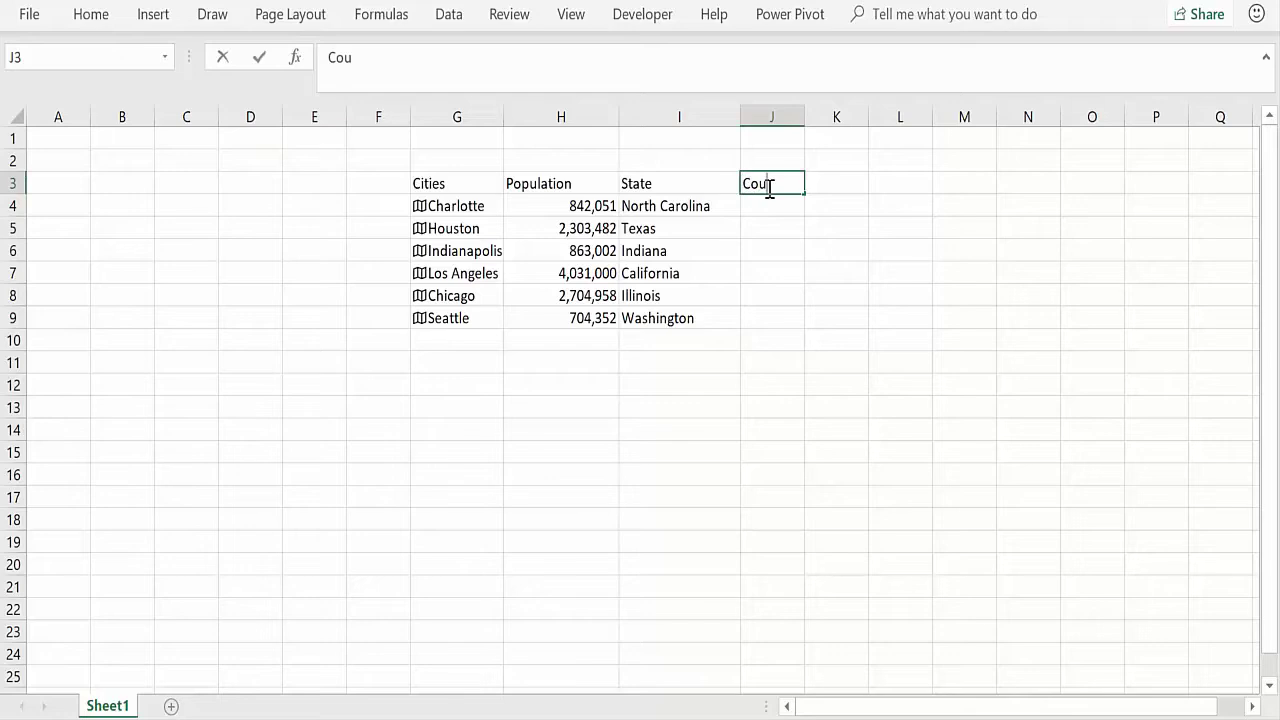
text(nty)
key(Return)
text(=)
click(470, 208)
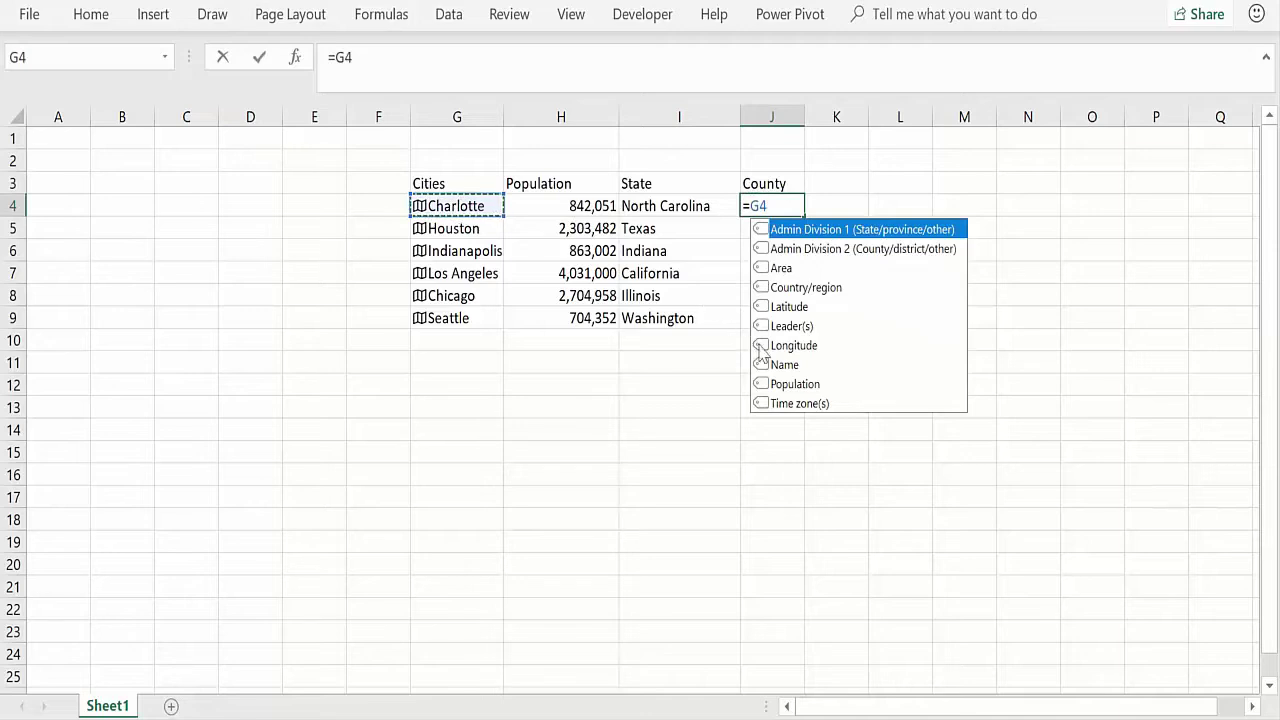
double_click(832, 248)
key(Return)
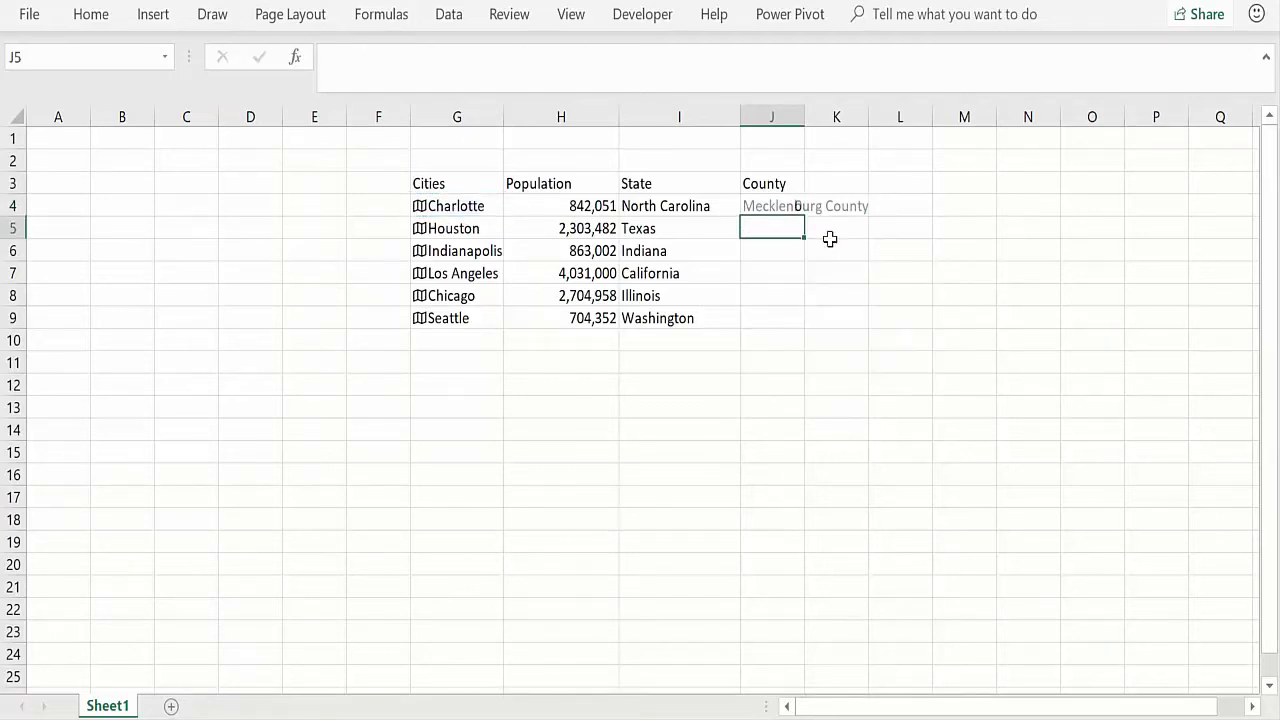
Widen column J to fit Mecklenburg County and fill the county formula down to J9
click(822, 116)
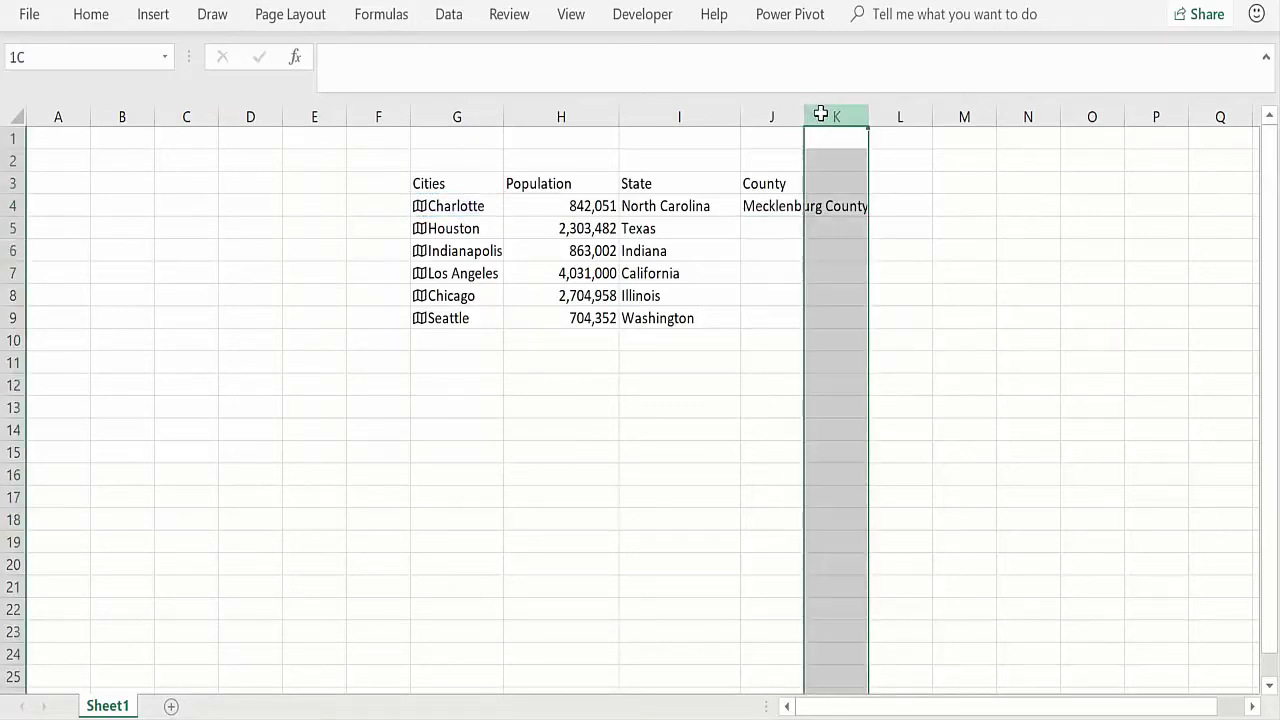
drag(804, 114, 876, 133)
click(858, 207)
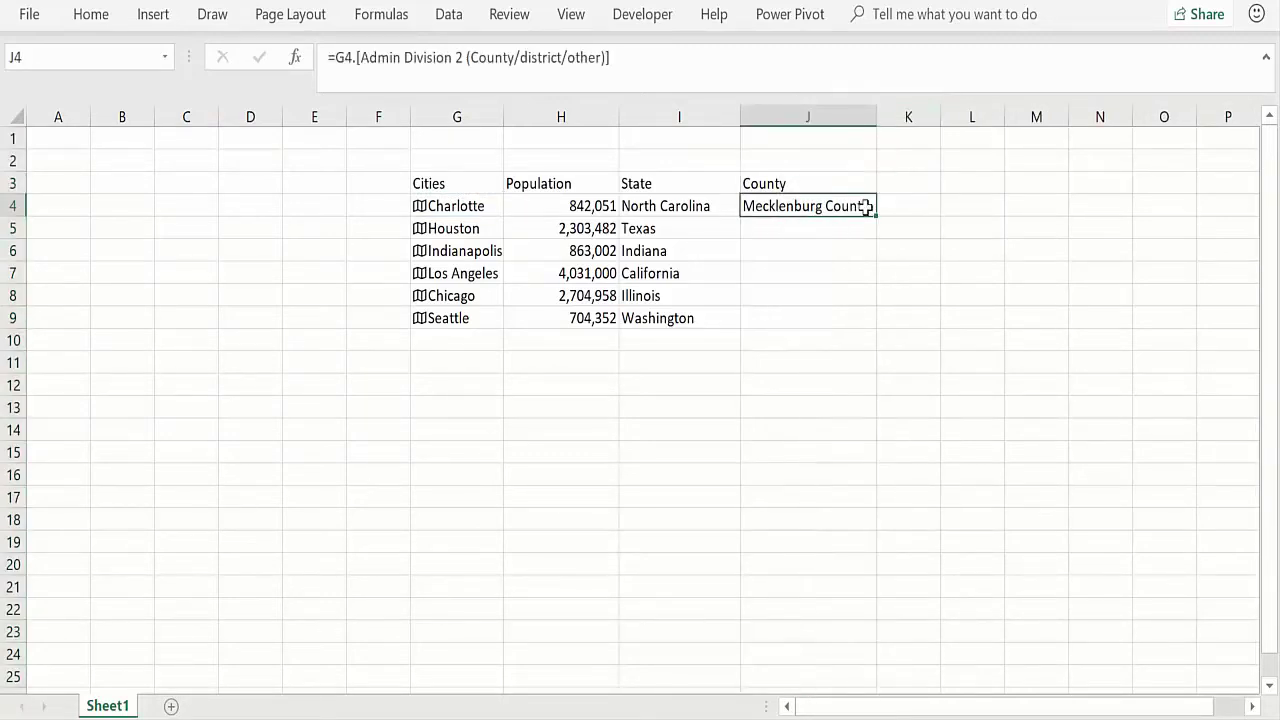
drag(876, 214, 875, 328)
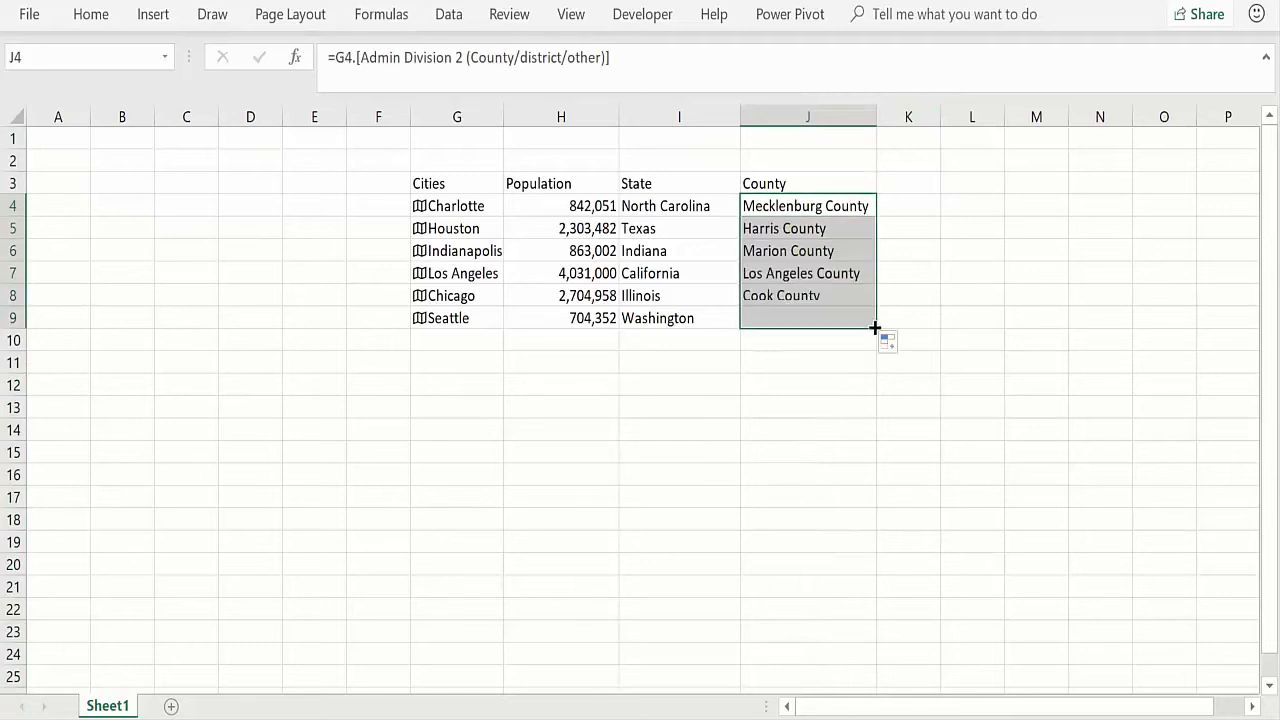
click(828, 295)
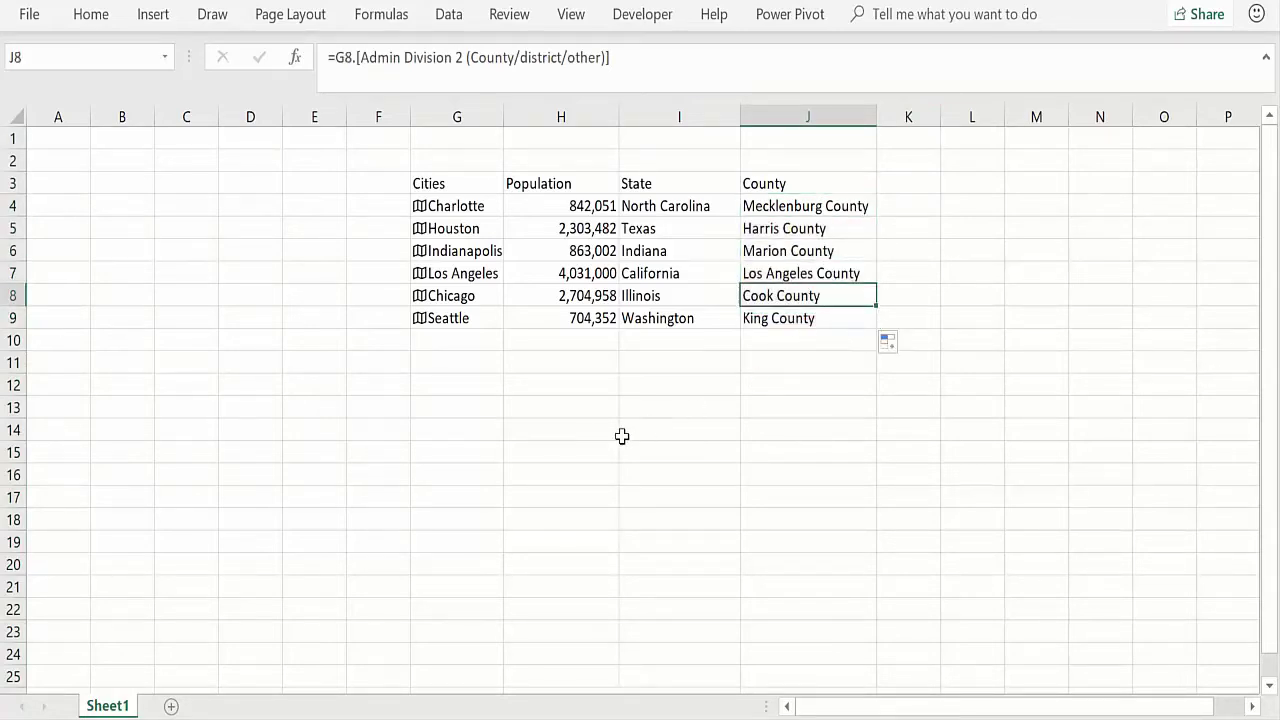